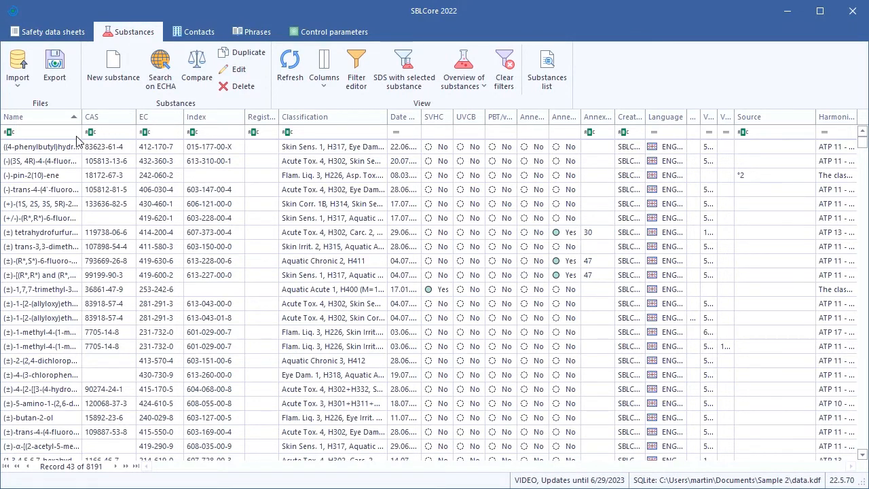
- Filter the substance list for CAS number 584-08-7
left_click(146, 133)
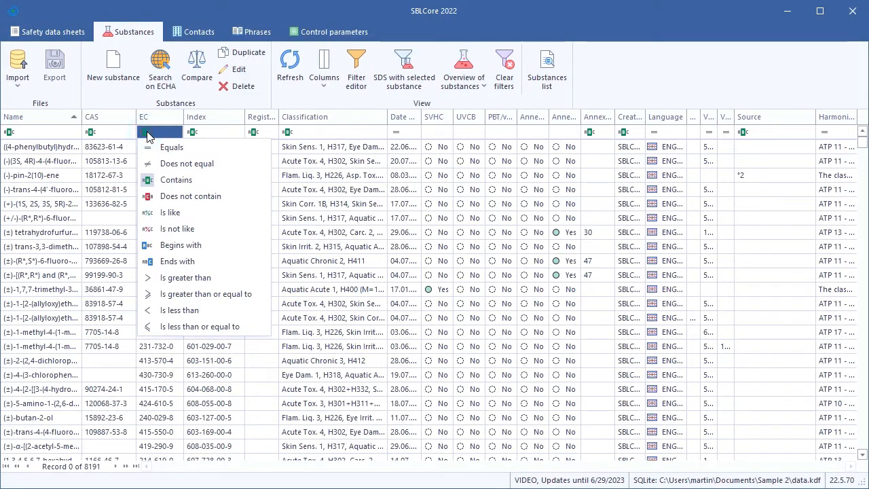
left_click(148, 133)
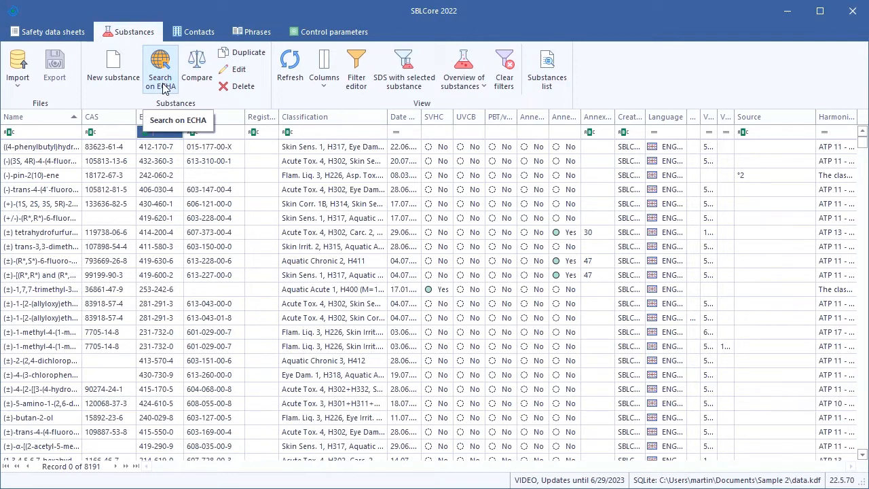
left_click(117, 131)
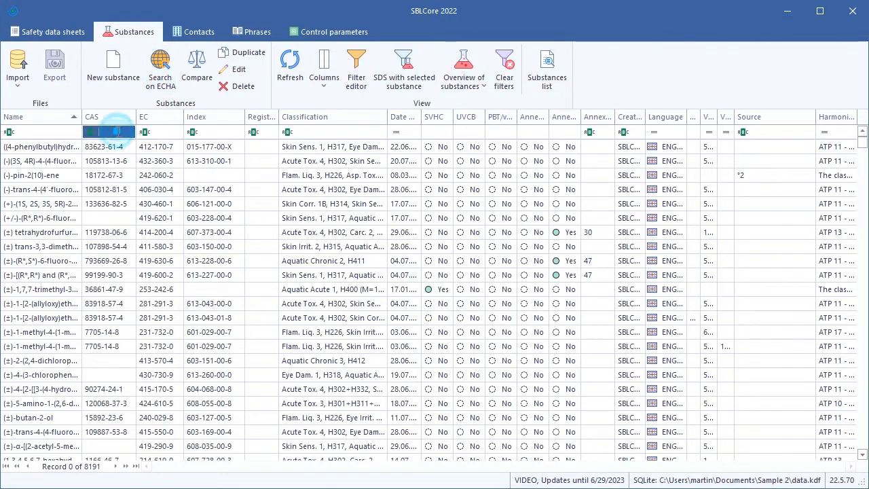
type("584-08-")
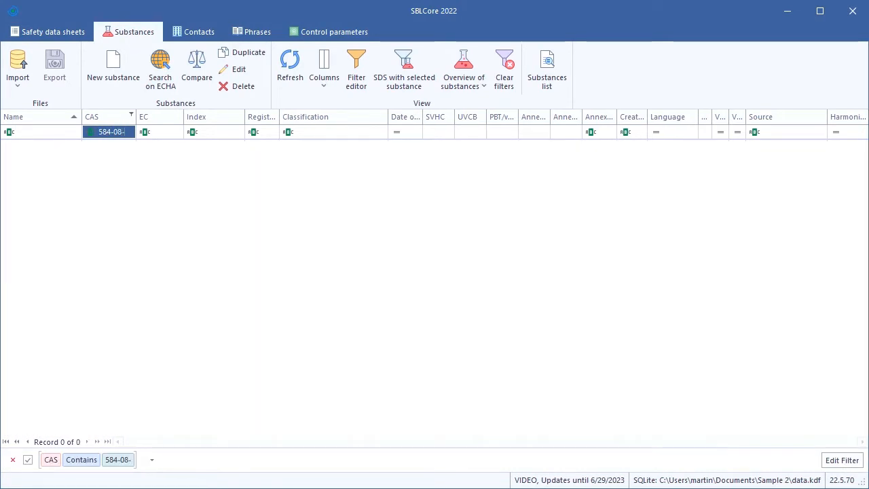
type("7")
- Create a new substance with CAS number 584-08-7 and EC number 209-529-3
left_click(109, 68)
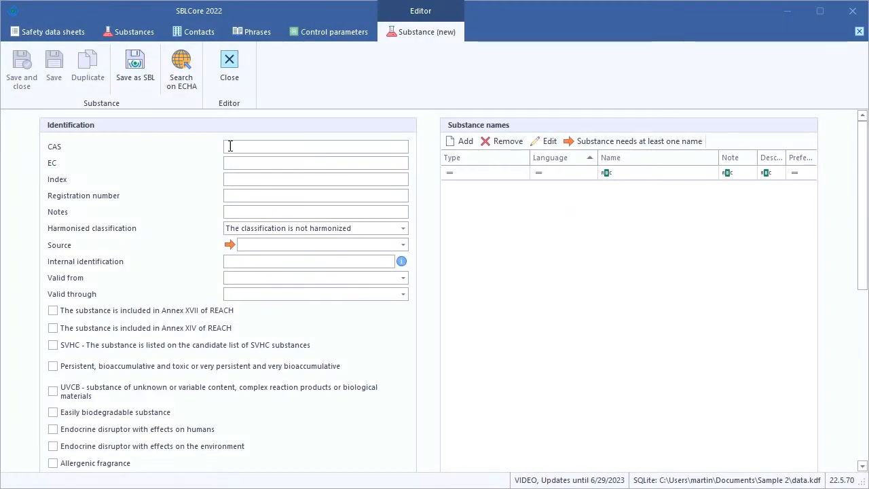
left_click(229, 146)
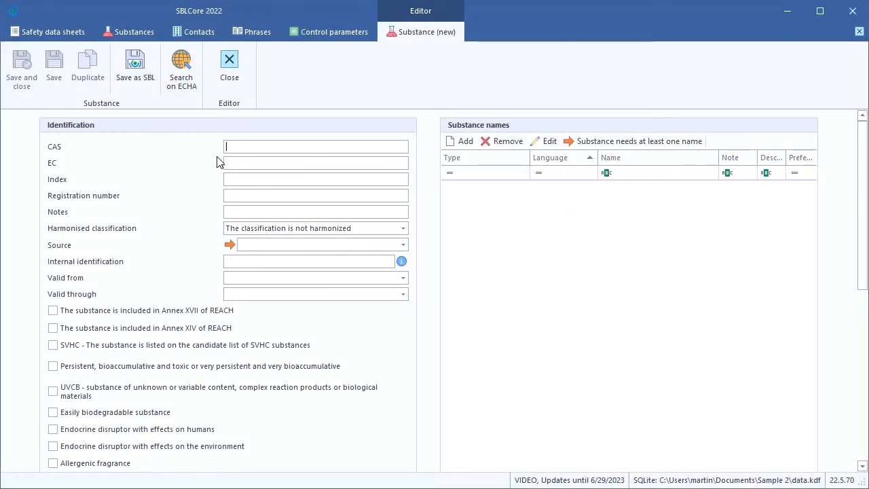
type("584-08")
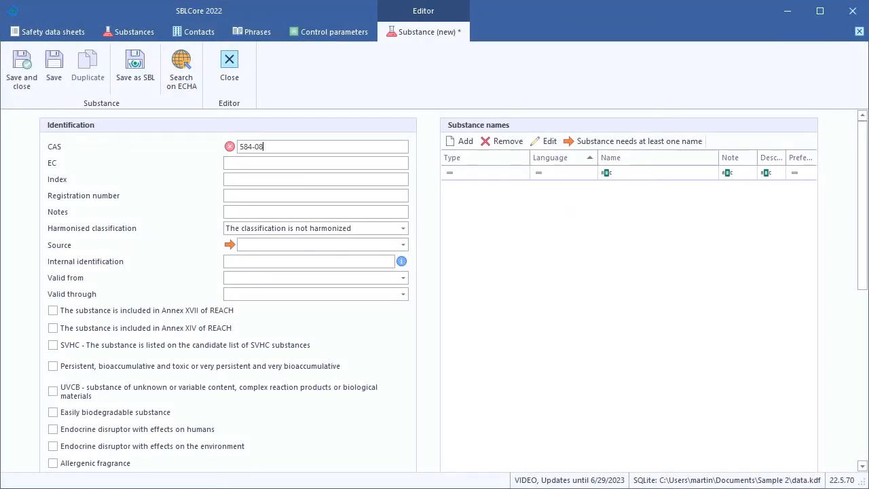
type("0-")
left_click(233, 164)
type("209-529-3")
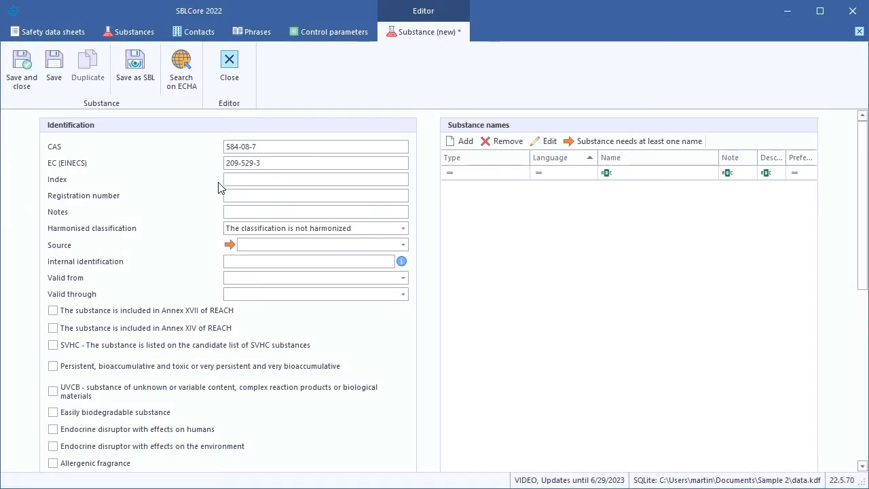
left_click(229, 196)
type("01")
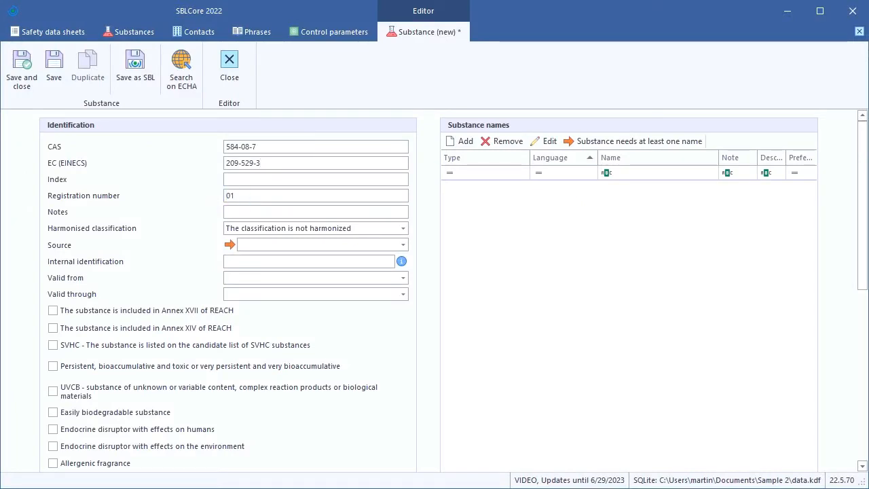
type("-2119532646-36")
left_click(244, 245)
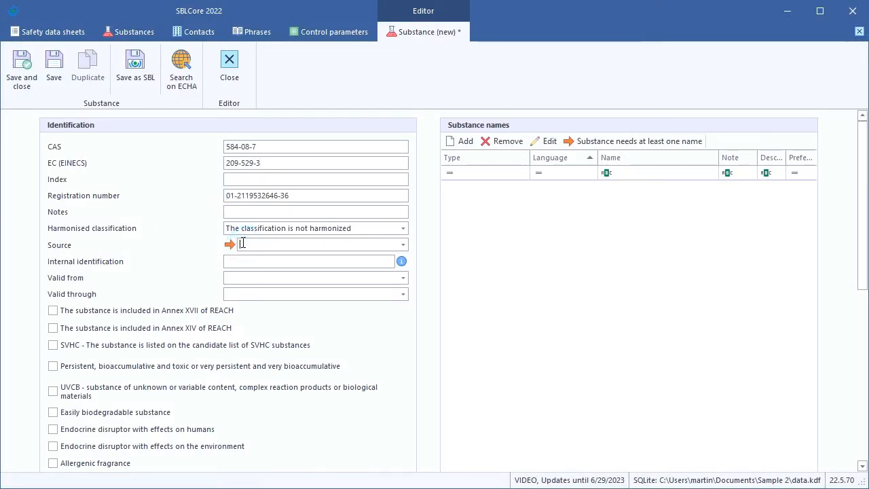
type("Company XY")
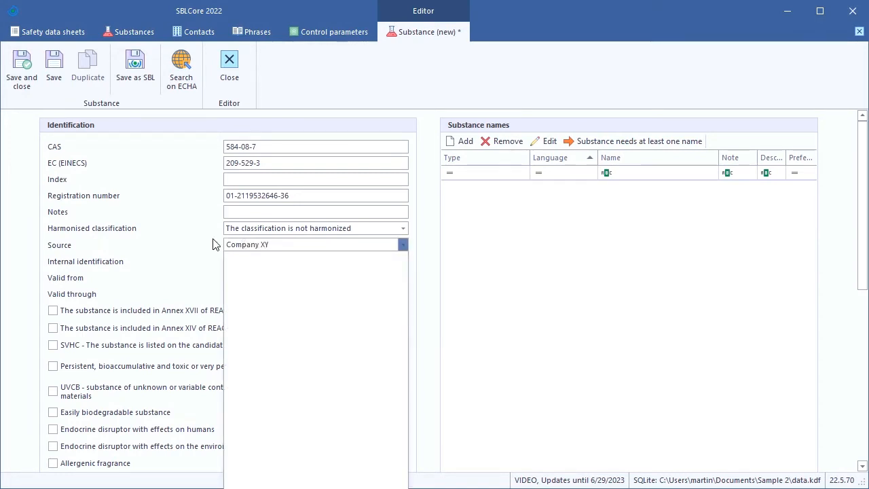
left_click(213, 243)
- Add the English chemical name "potassium carbone" to the substance's names
left_click(464, 147)
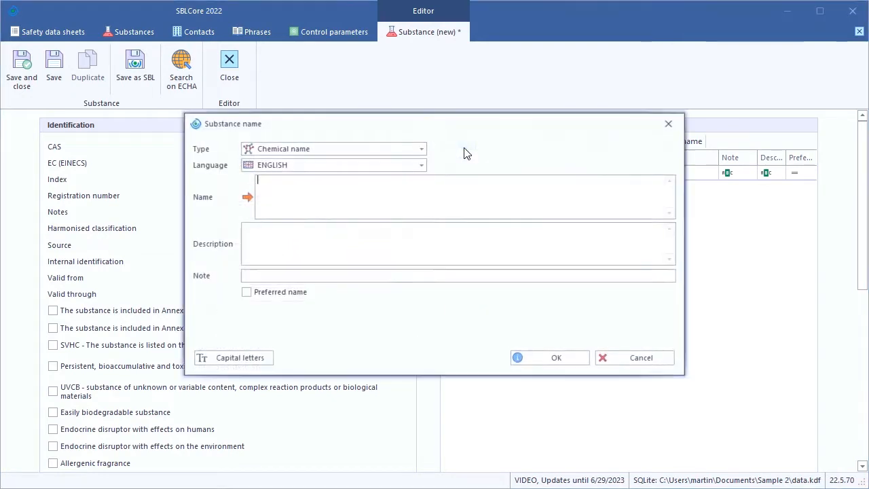
type("potassi")
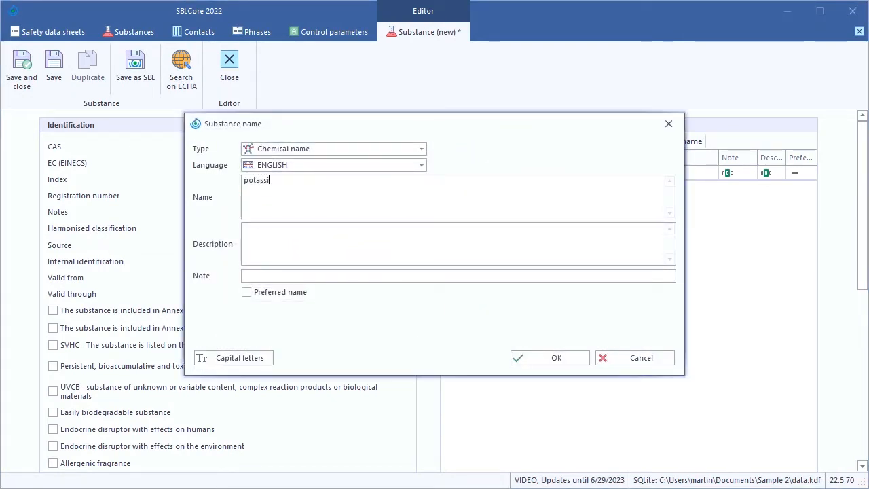
type("um carbone")
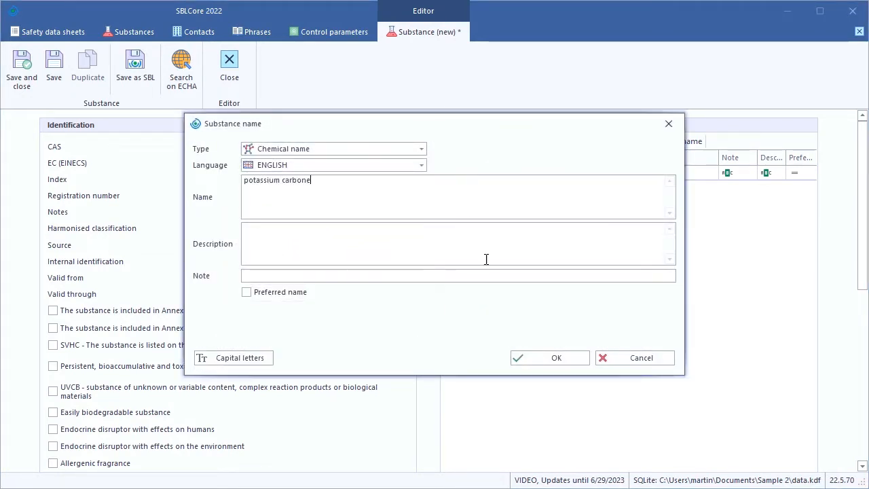
left_click(549, 358)
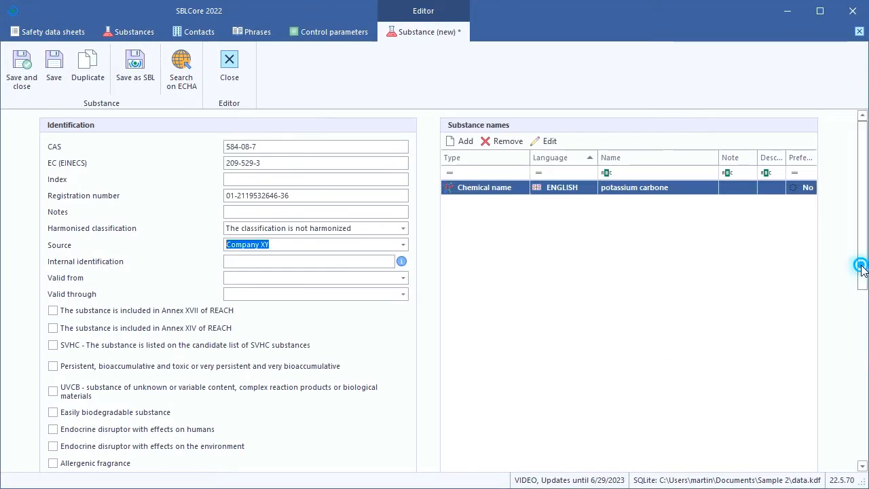
- Open the hazard statement selection for the substance's classification and add Skin Irrit. 2, H315
left_click_drag(861, 268, 863, 424)
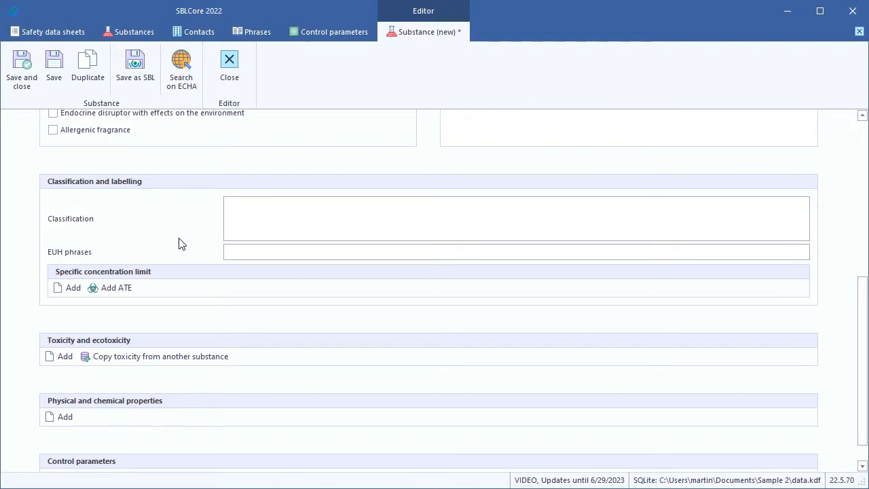
left_click(264, 224)
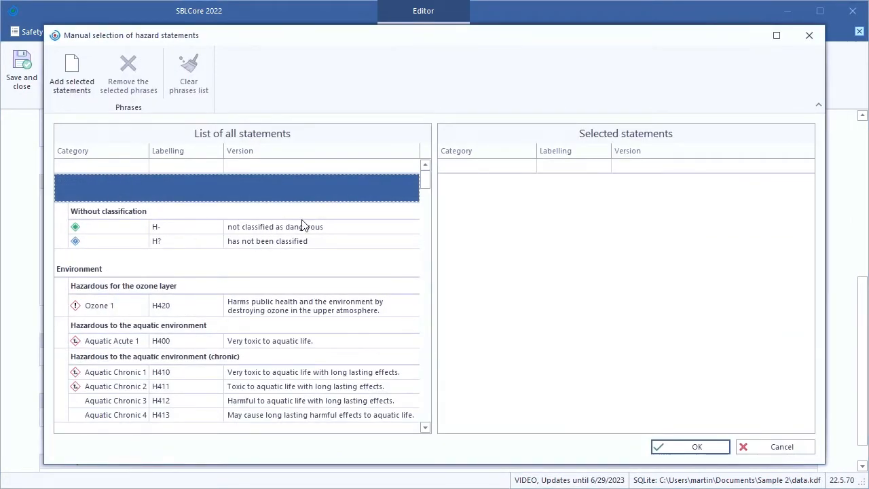
left_click(426, 183)
left_click_drag(426, 183, 405, 290)
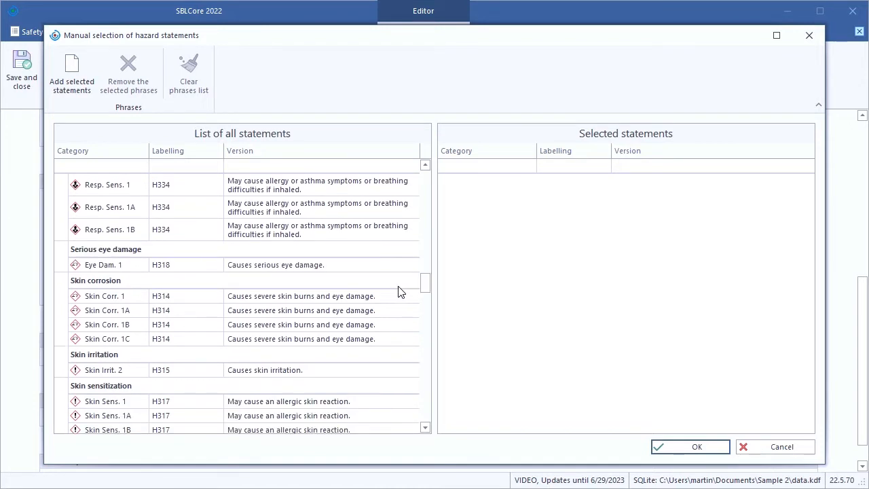
double_click(208, 373)
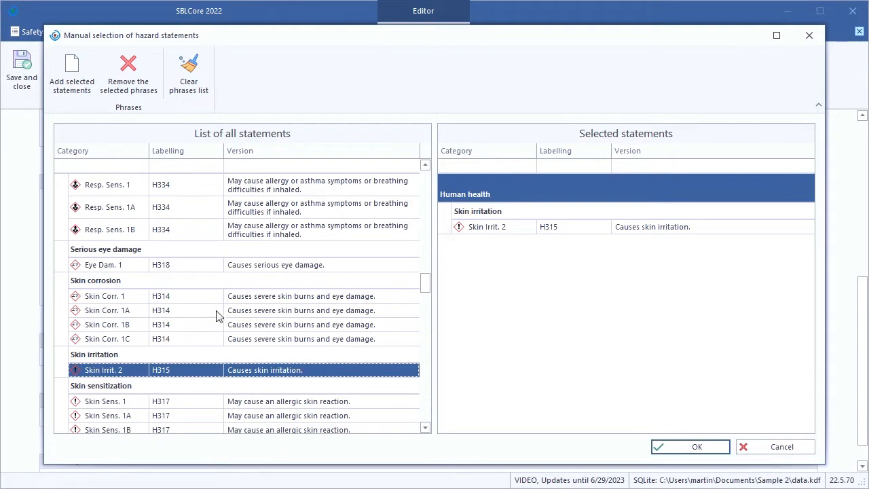
- Filter the hazard statements by labelling H319 and add Eye Irrit. 2 to the selected statements
left_click(183, 166)
type("H")
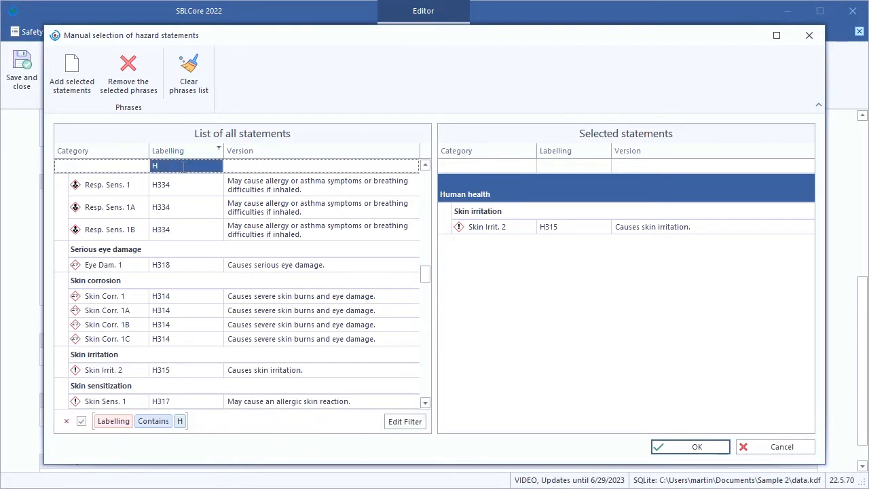
type("319")
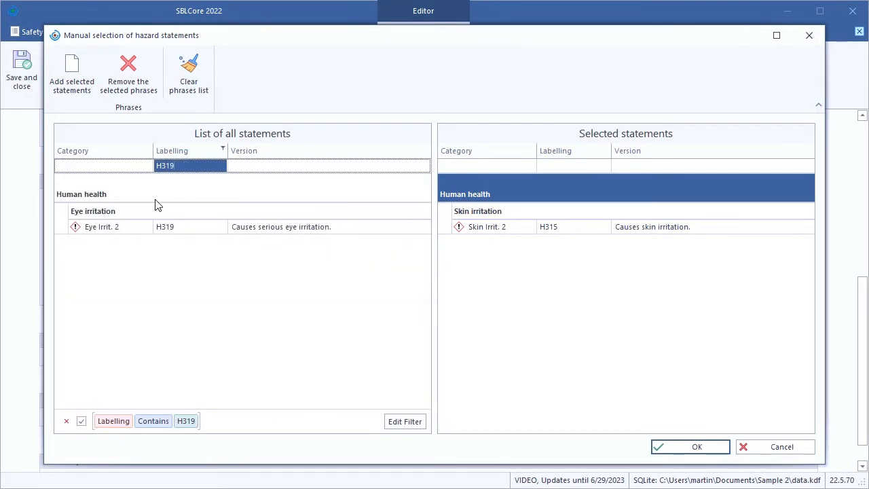
double_click(134, 229)
- Filter the hazard statements by H335, add STOT SE 3, and apply the selected statements to the classification
left_click(174, 167)
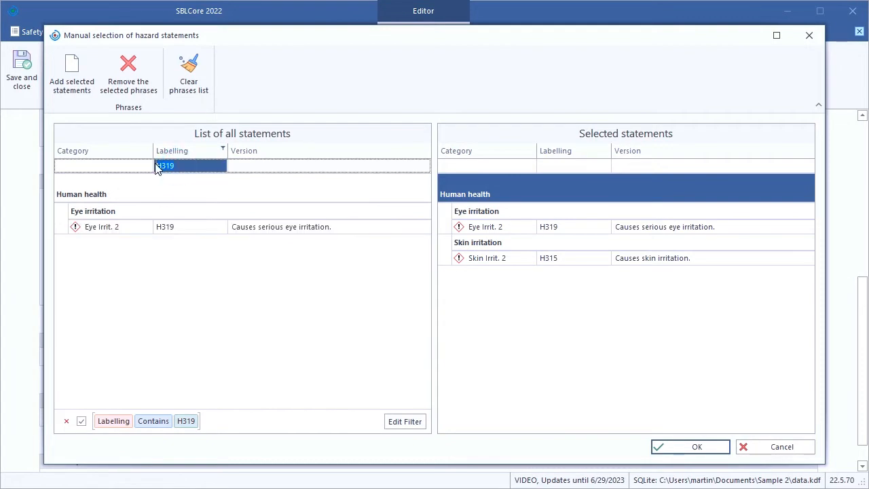
key("BackSpace")
key("BackSpace")
key("BackSpace")
type("335")
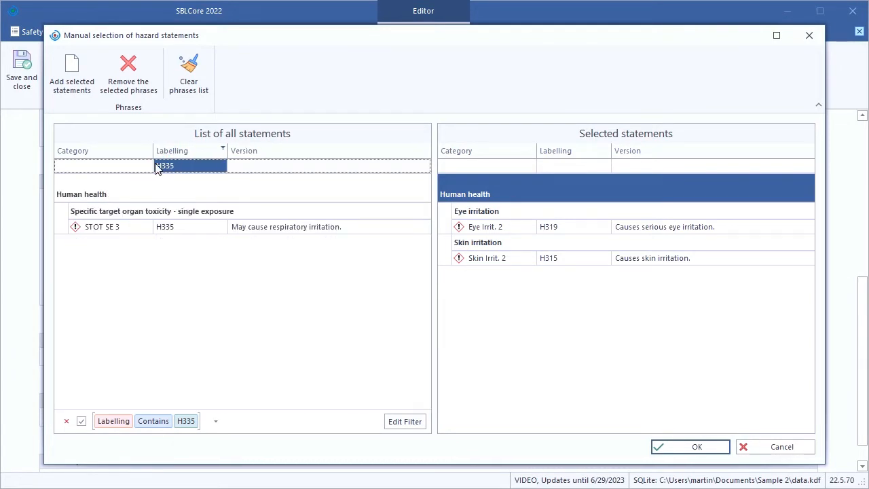
double_click(137, 227)
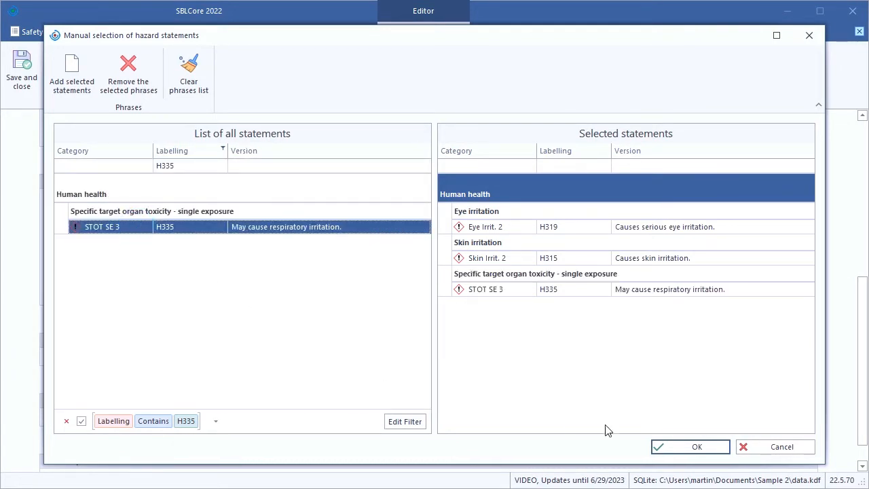
left_click(677, 448)
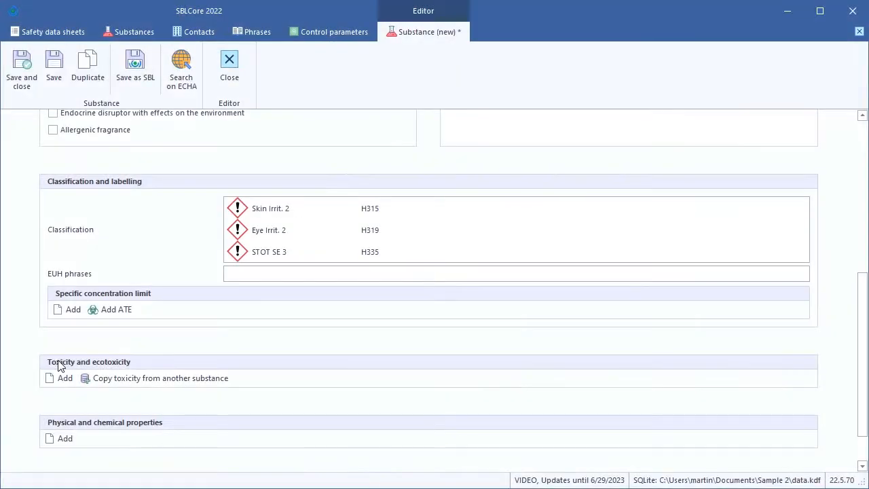
- Start an acute toxicity entry for the substance with parameter LD 50 and method OECD 401
left_click(59, 379)
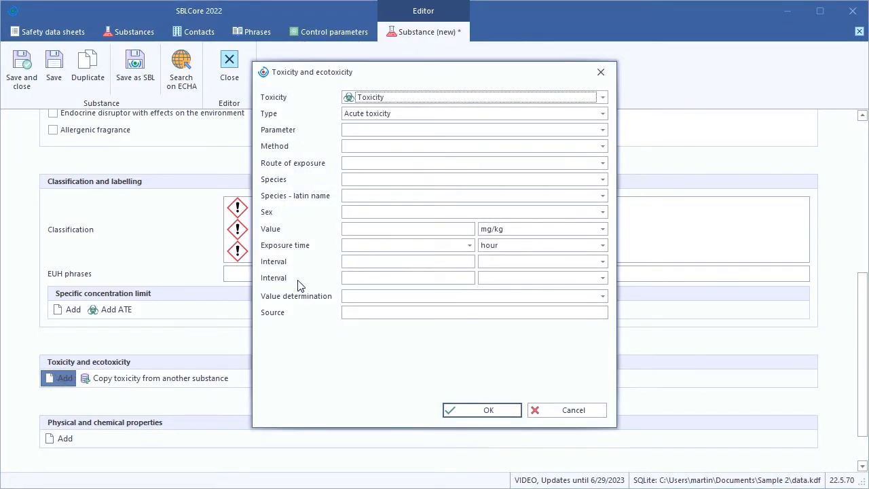
left_click(602, 130)
left_click(536, 297)
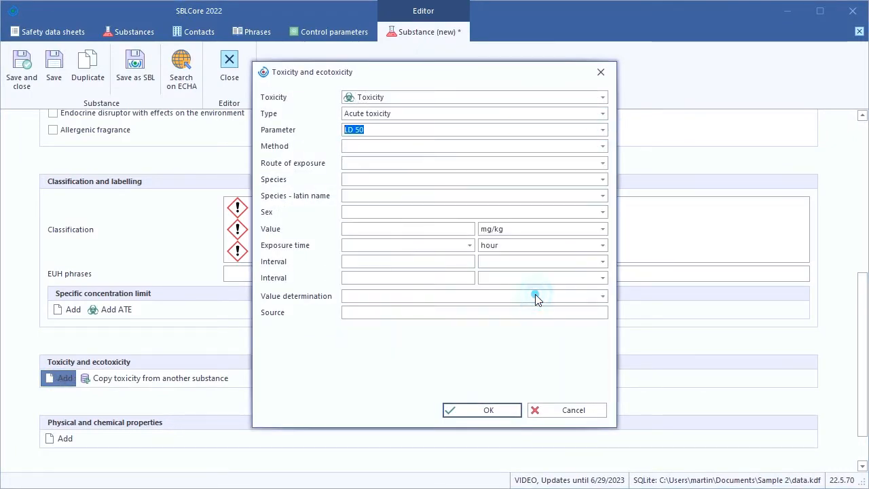
left_click(450, 146)
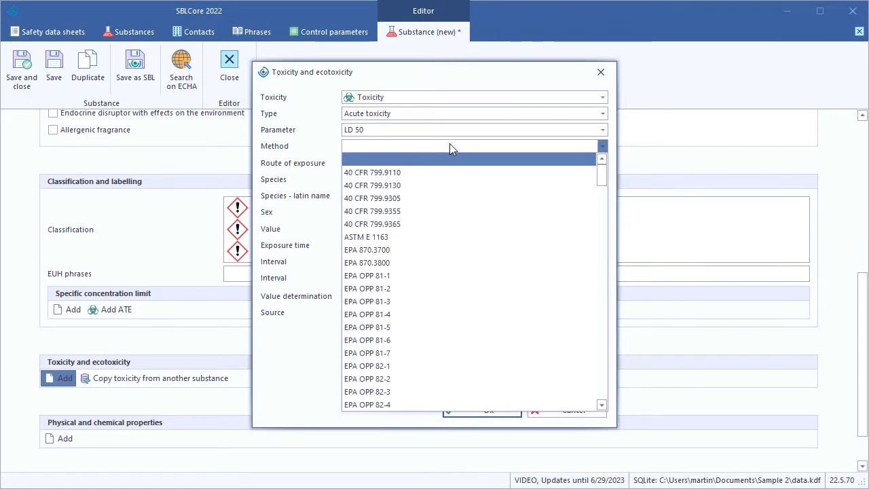
type("oec")
key("Return")
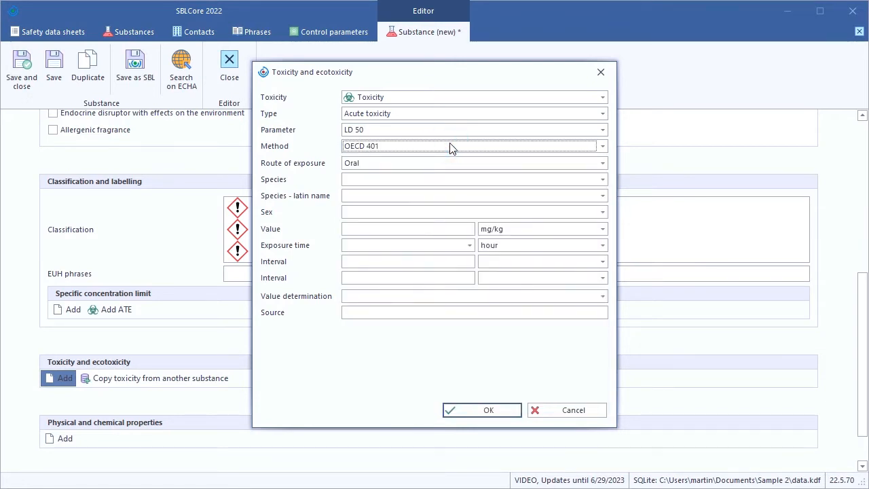
- Set the toxicity entry's species to Rat and its value to >2000 mg/kg, and save the entry
left_click(597, 179)
left_click(527, 375)
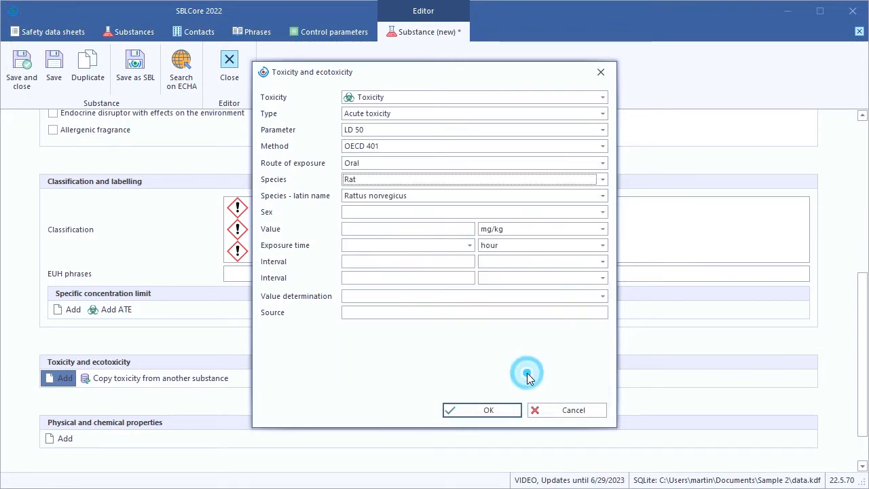
left_click(422, 232)
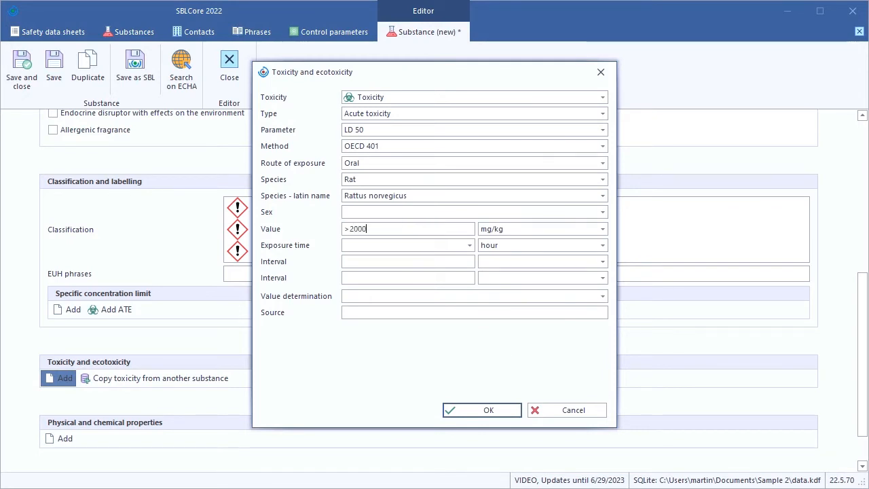
type(">2000")
left_click(473, 409)
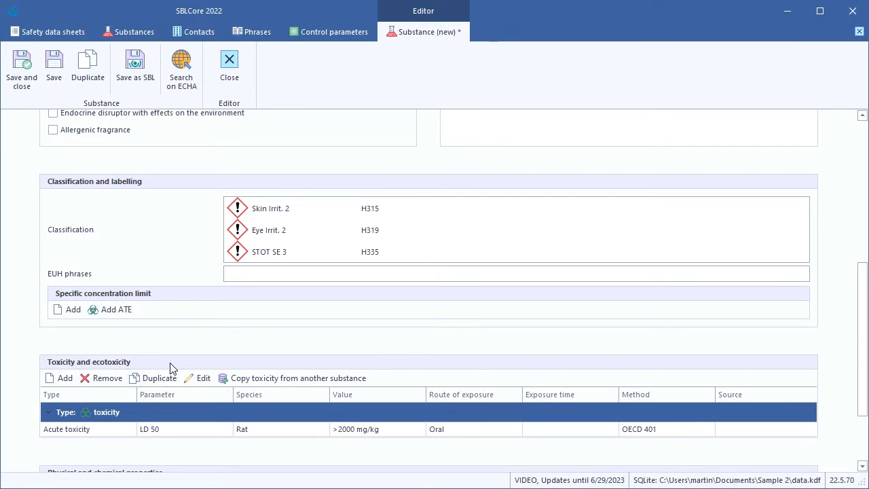
- View the toxicity categories available for a new toxicity and ecotoxicity entry, and discard the entry
left_click(66, 378)
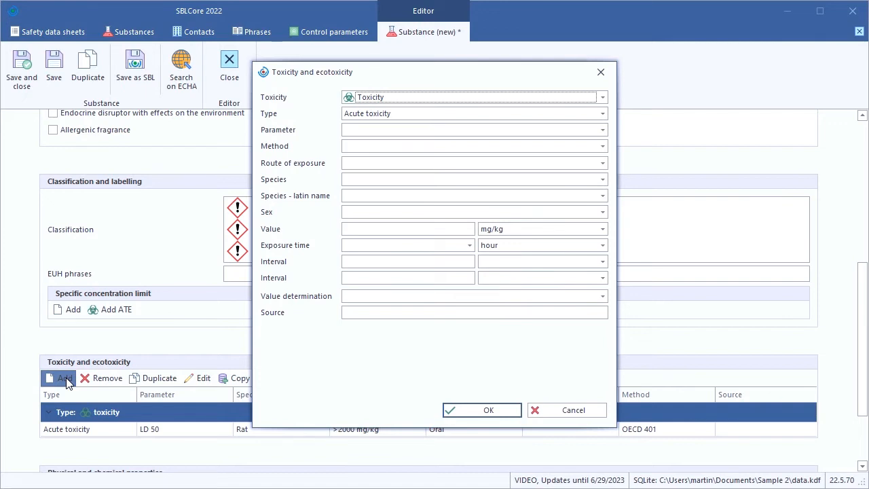
left_click(600, 98)
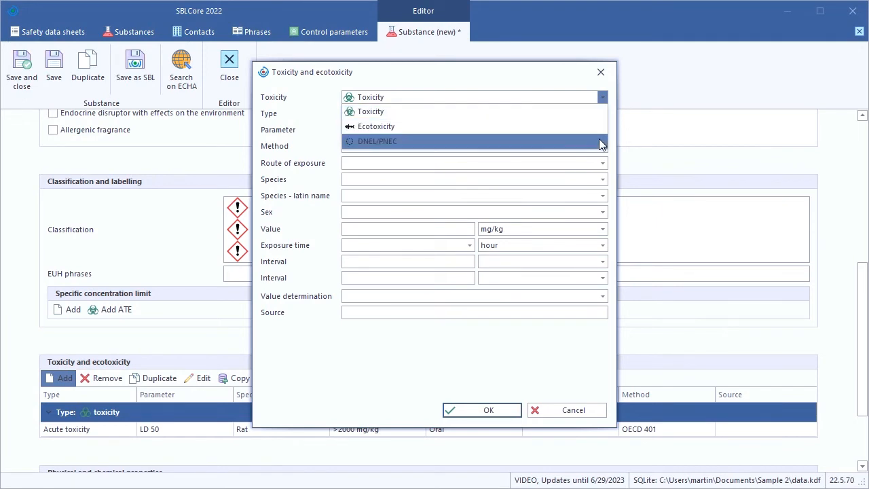
left_click(603, 97)
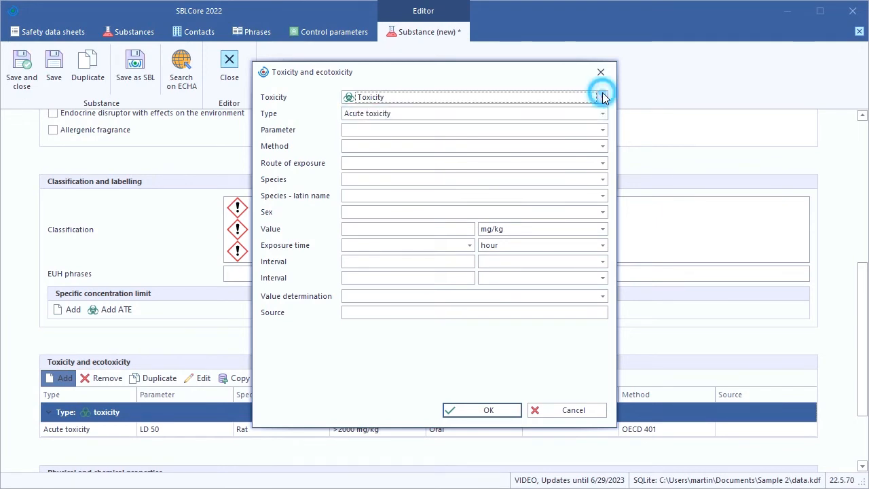
left_click(552, 410)
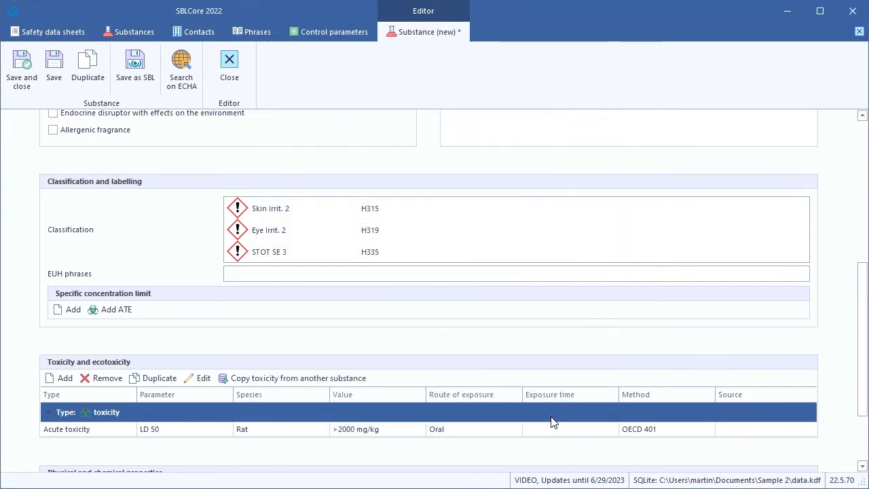
- Add the Melting point/freezing point property with a value of 891 °C to the substance's physical and chemical properties
left_click_drag(862, 353, 865, 414)
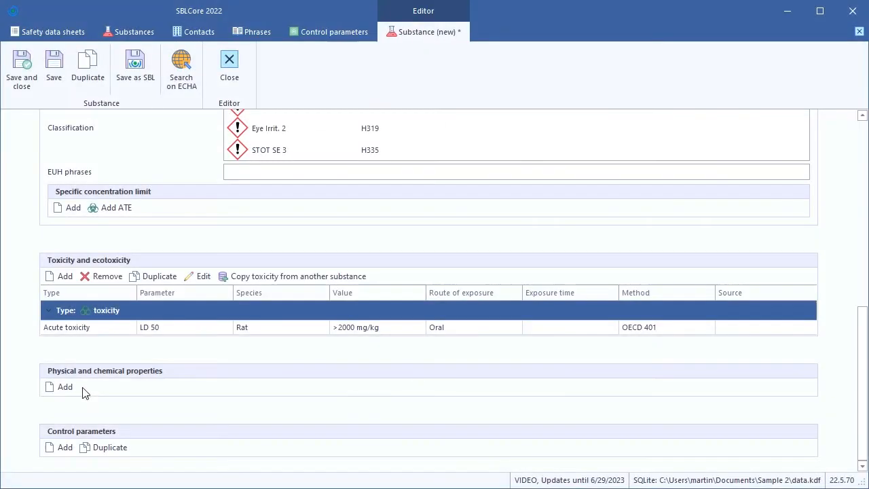
left_click(57, 387)
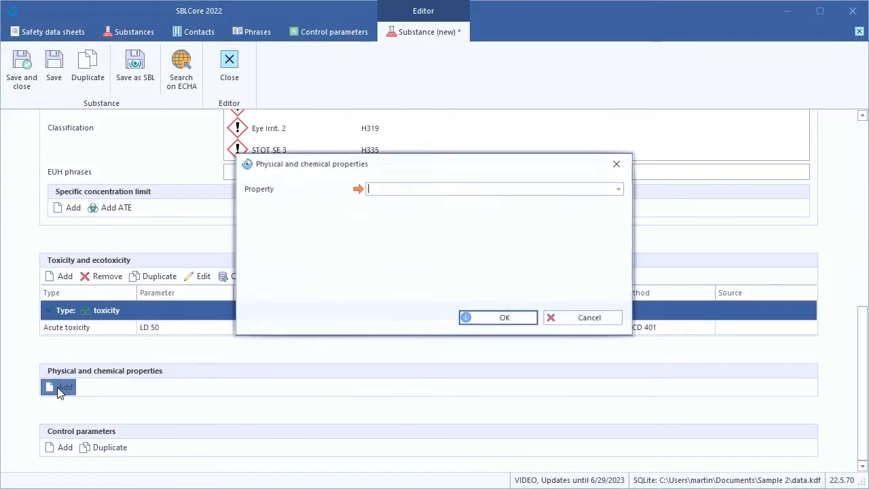
left_click(619, 188)
left_click(552, 368)
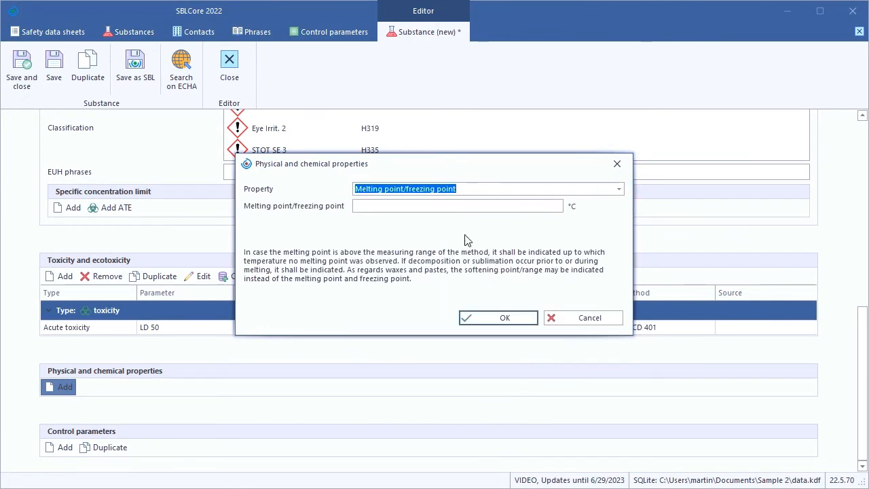
left_click(460, 208)
type("891")
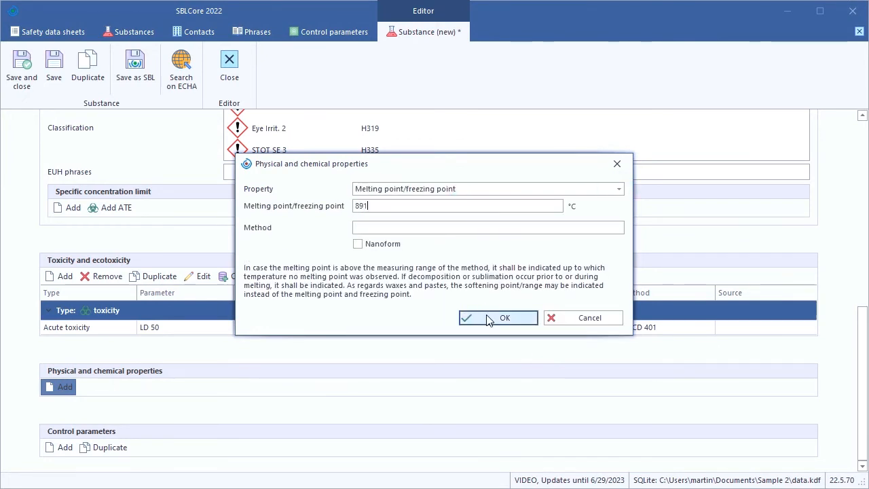
left_click(492, 319)
- Add a pH property of 11,5-12,5 at a temperature of 20 °C to the physical and chemical properties, and save the substance
left_click(51, 386)
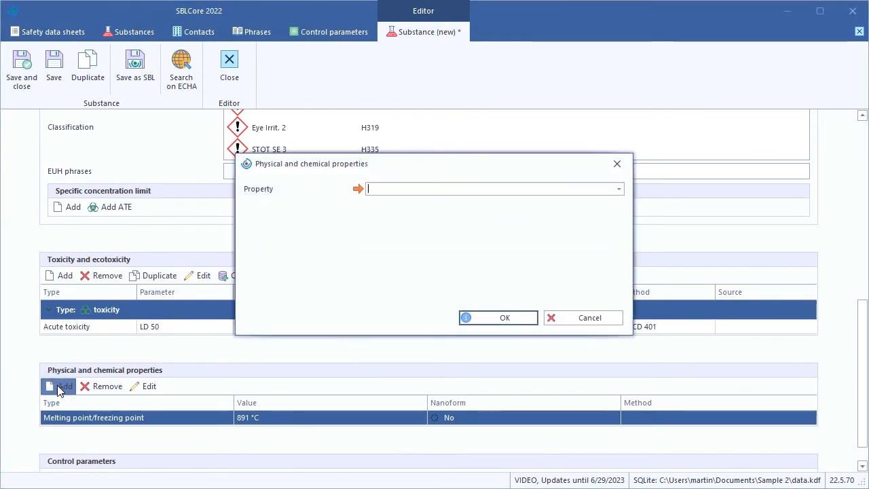
left_click(587, 190)
type("ph")
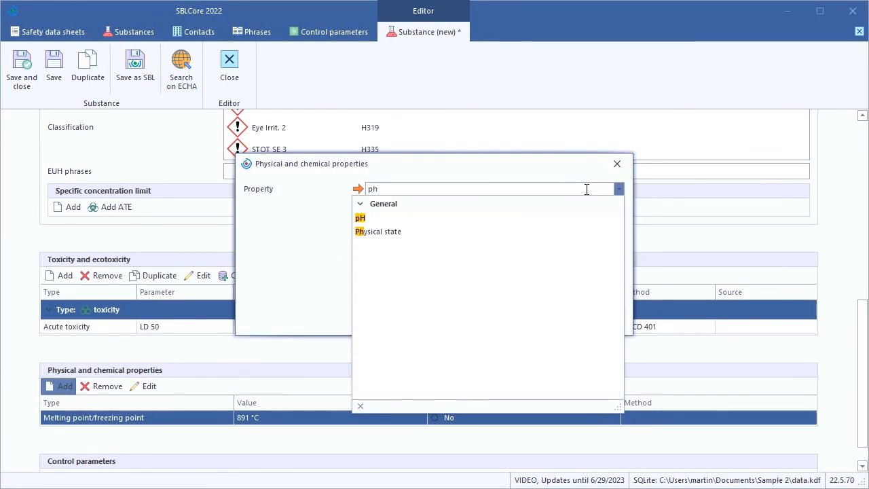
key("Return")
left_click(523, 205)
type("11")
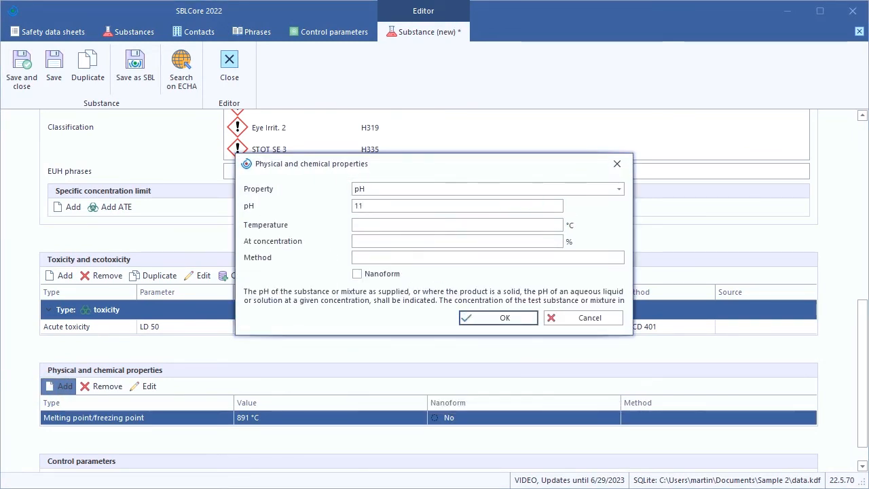
type(",5-12,5")
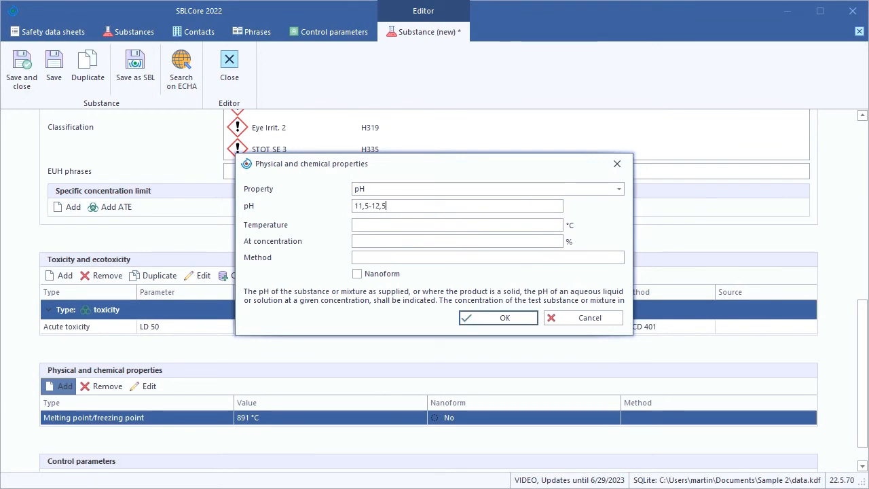
left_click(489, 225)
type("20")
left_click(500, 318)
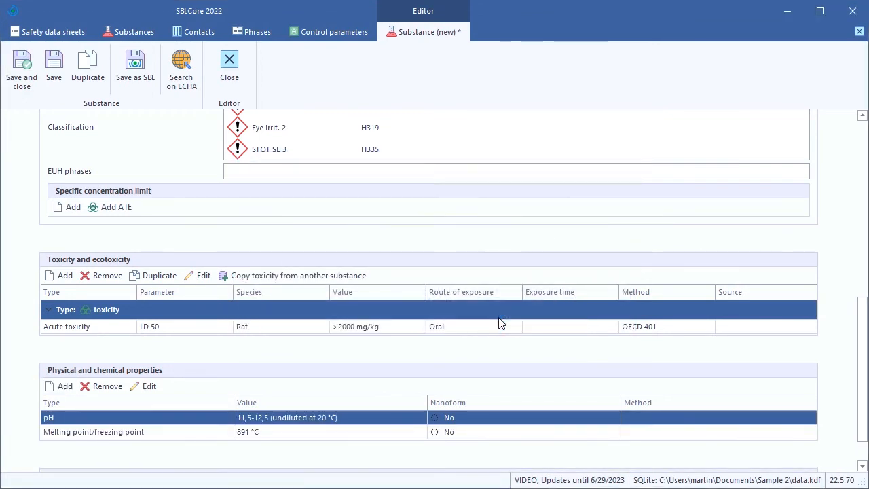
scroll(849, 372, "down", 1)
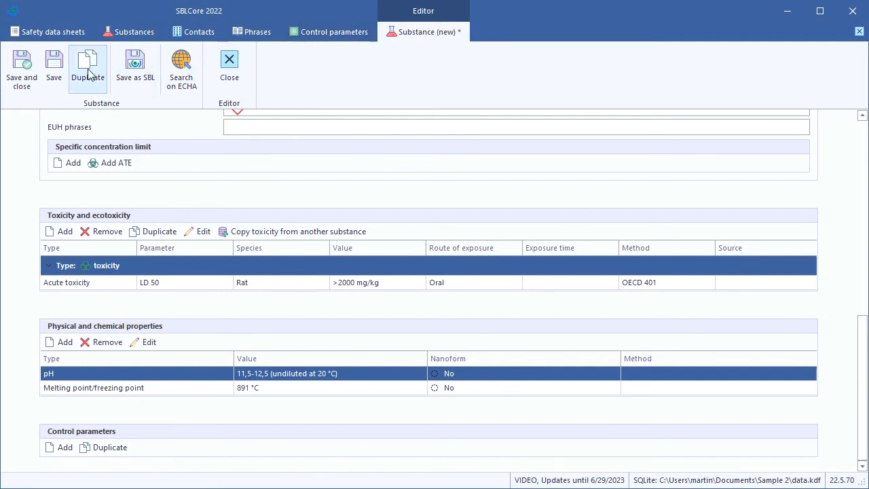
left_click(55, 73)
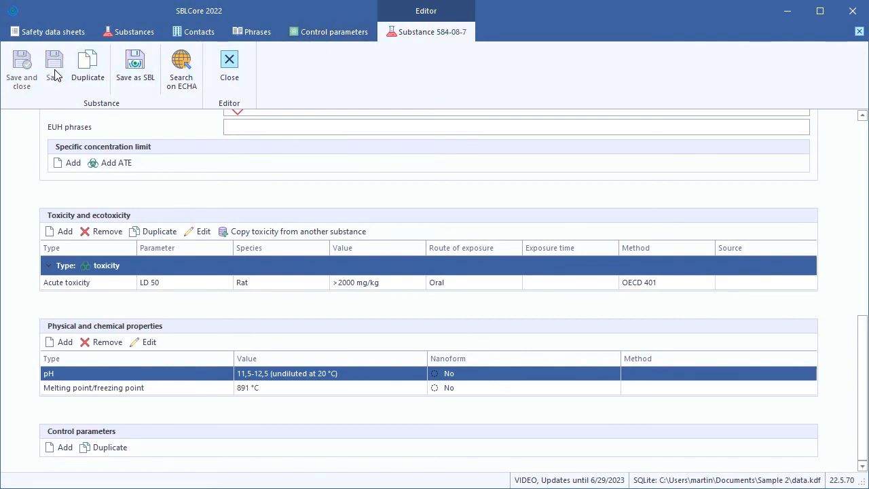